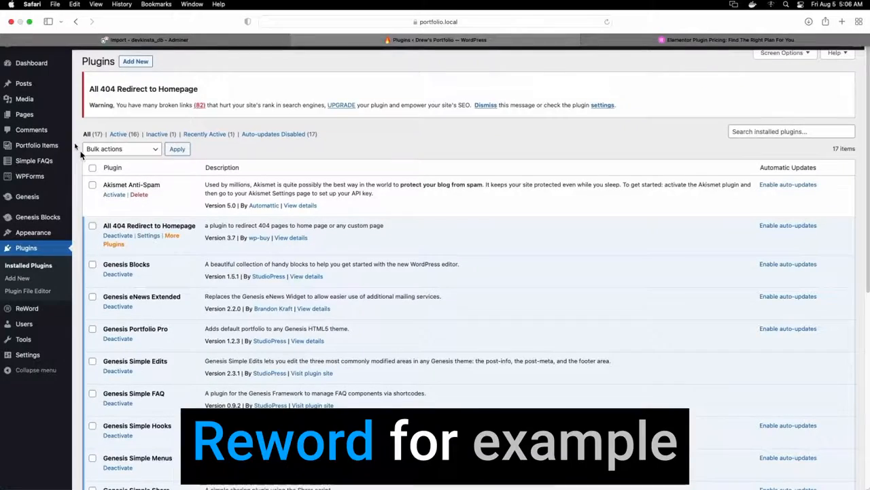
Step: Look through the installed plugins list, including the ReWord entry and the other preinstalled plugins
{"action": "scroll", "coordinate": [88, 211], "scroll_direction": "down", "scroll_amount": 5}
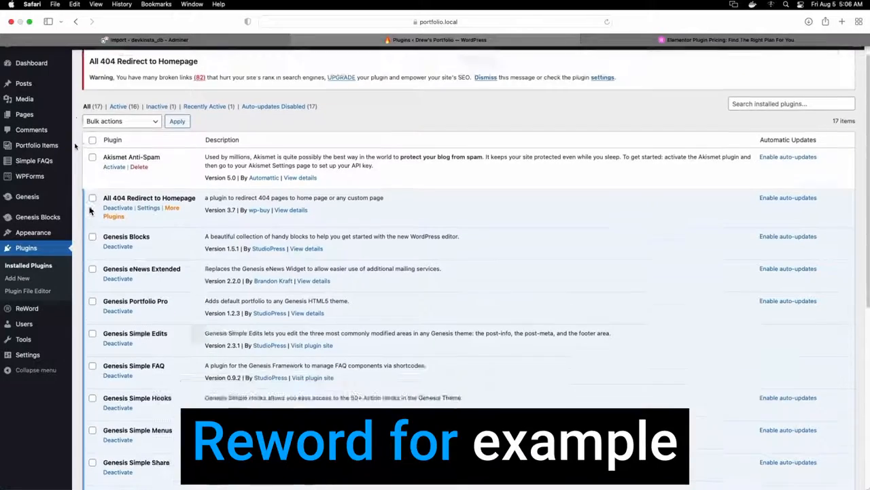
{"action": "scroll", "coordinate": [90, 211], "scroll_direction": "down", "scroll_amount": 2}
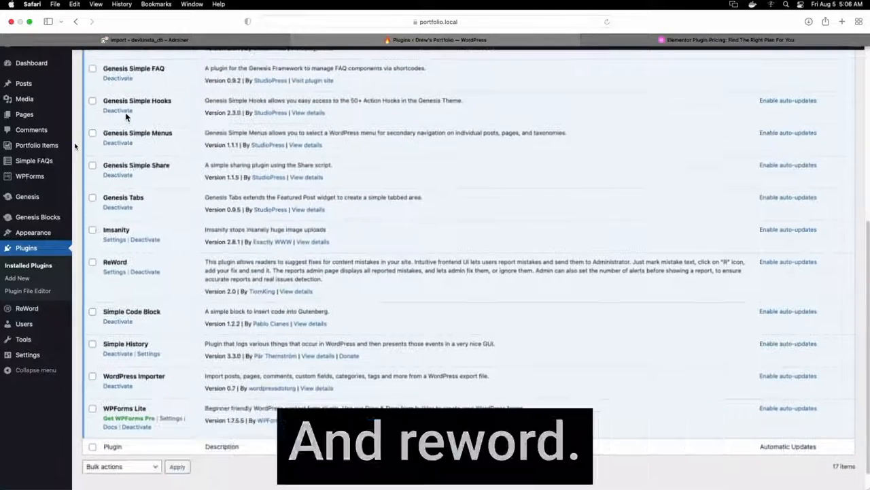
{"action": "scroll", "coordinate": [104, 143], "scroll_direction": "up", "scroll_amount": 1}
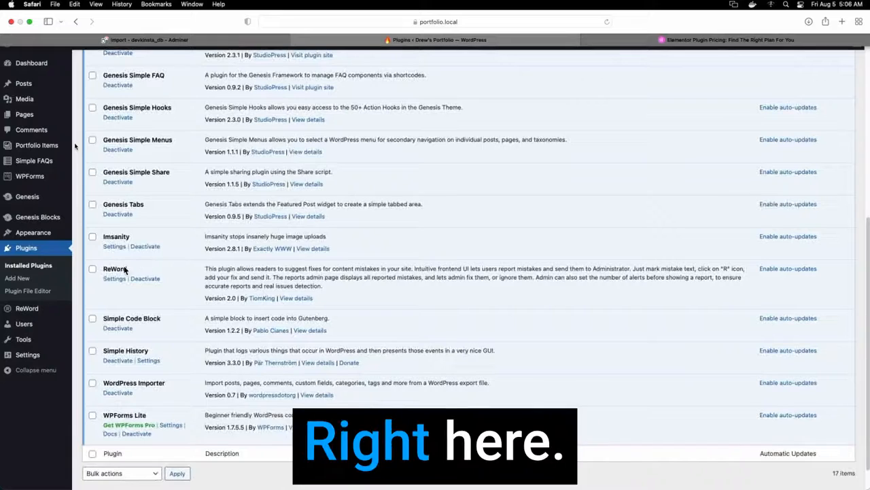
{"action": "scroll", "coordinate": [146, 275], "scroll_direction": "up", "scroll_amount": 10}
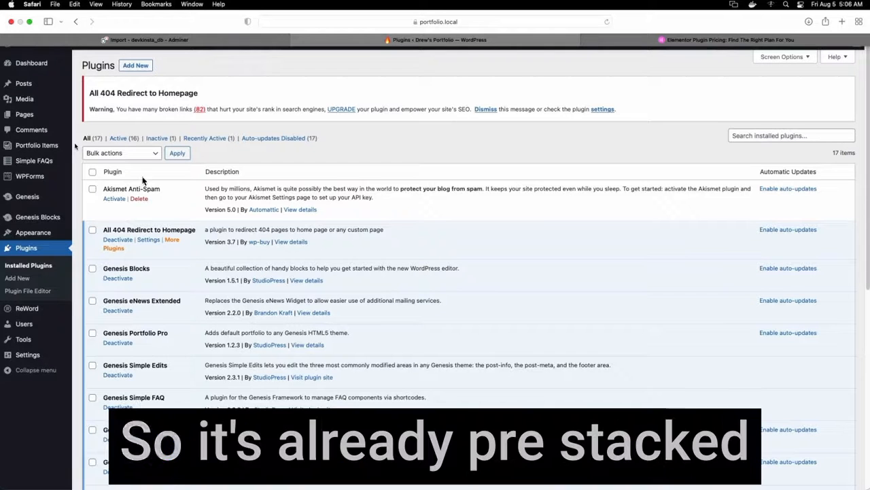
{"action": "scroll", "coordinate": [139, 237], "scroll_direction": "down", "scroll_amount": 5}
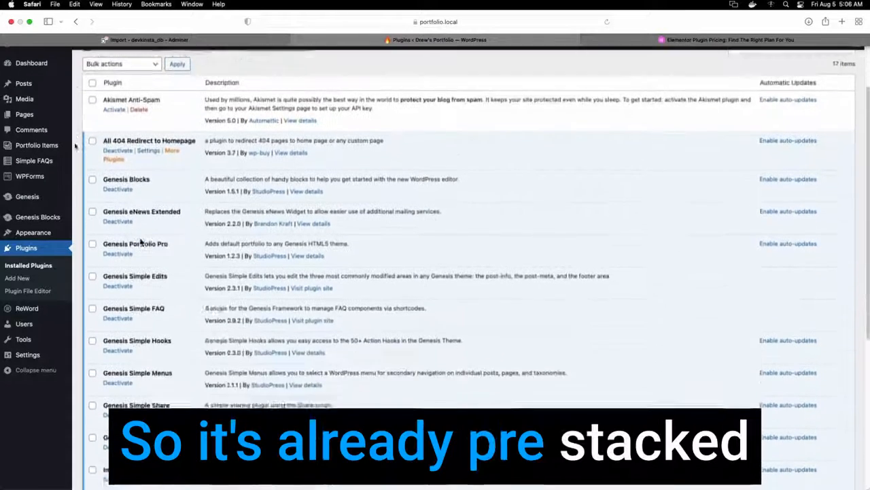
{"action": "scroll", "coordinate": [141, 241], "scroll_direction": "down", "scroll_amount": 3}
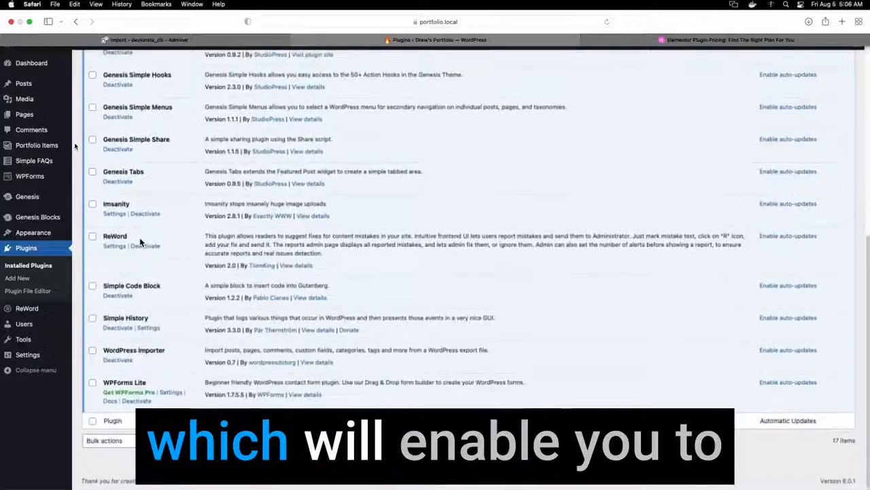
{"action": "scroll", "coordinate": [140, 241], "scroll_direction": "up", "scroll_amount": 2}
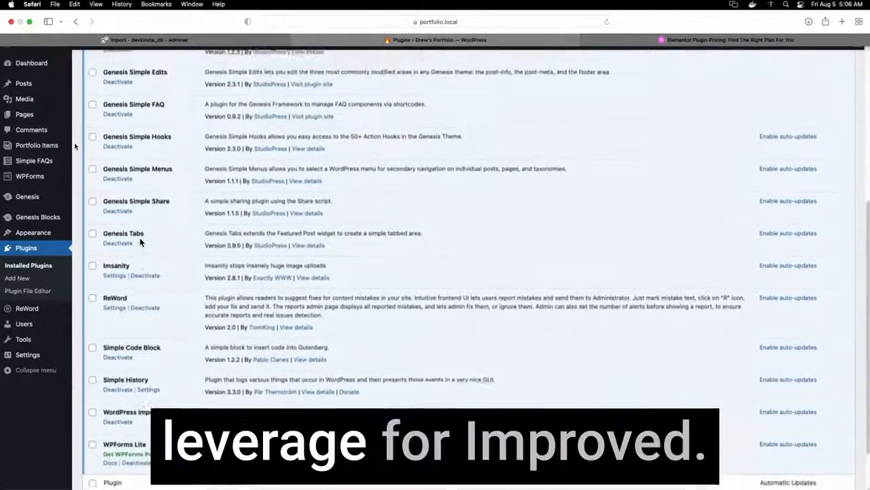
{"action": "scroll", "coordinate": [140, 242], "scroll_direction": "up", "scroll_amount": 2}
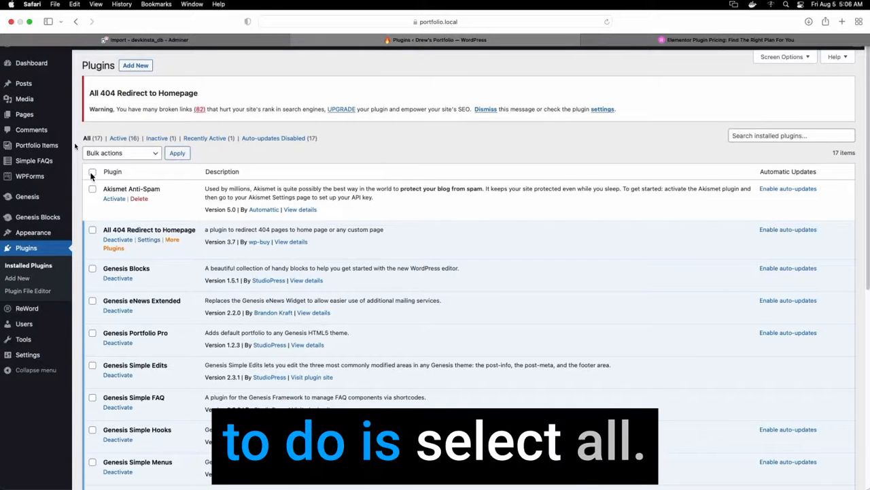
Step: Enable auto-updates for all installed plugins with one bulk action
{"action": "left_click", "coordinate": [92, 173]}
{"action": "left_click", "coordinate": [121, 152]}
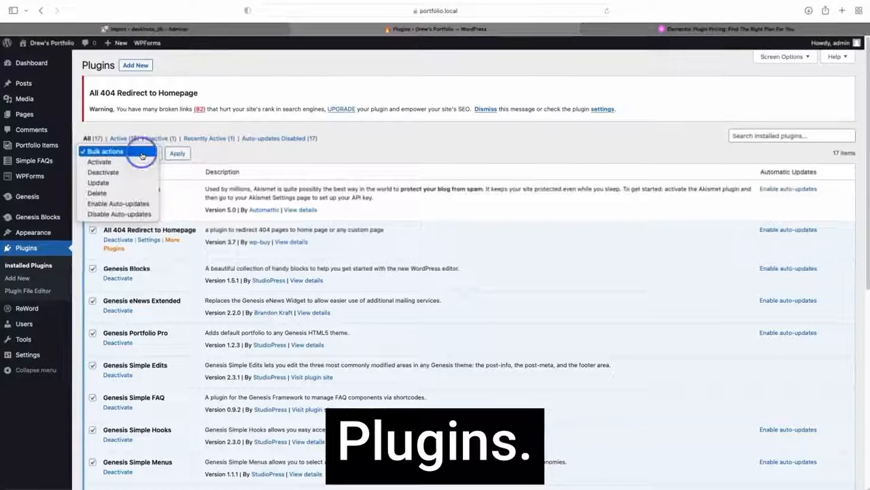
{"action": "left_click", "coordinate": [121, 203]}
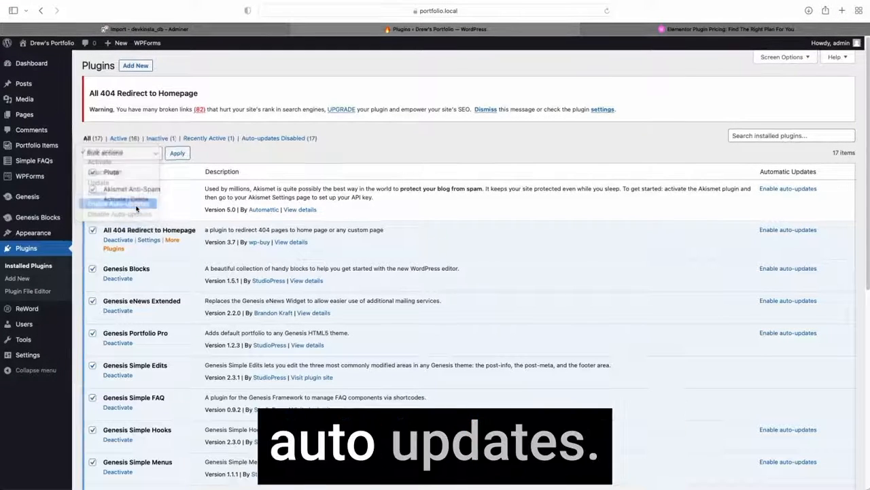
{"action": "left_click", "coordinate": [175, 154]}
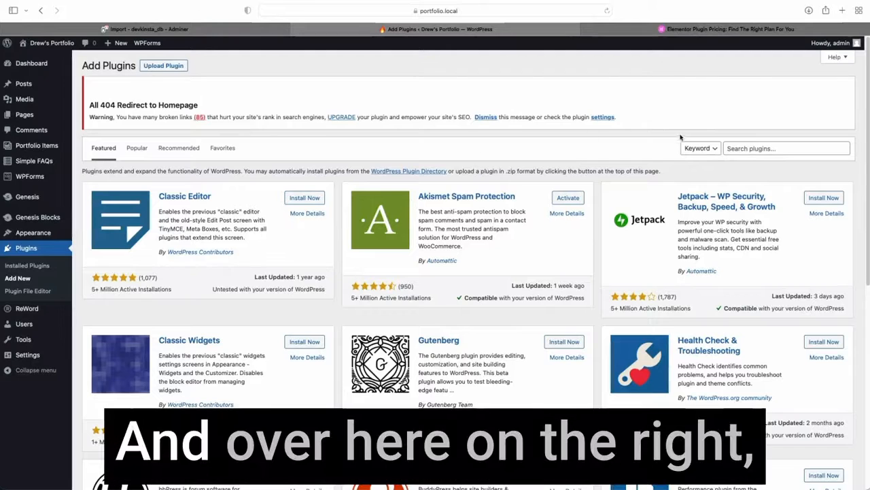
Step: Search the plugin directory for "wps hide login" and install and activate WPS Hide Login
{"action": "left_click", "coordinate": [744, 148]}
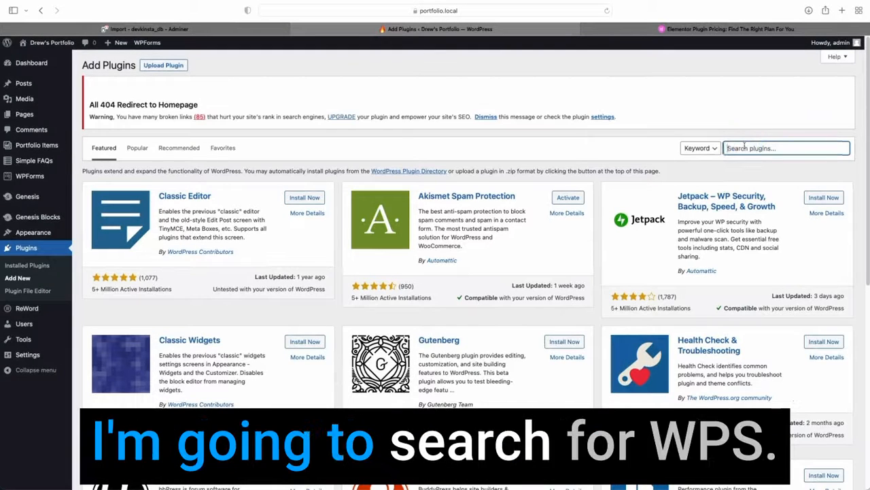
{"action": "type", "text": "wps"}
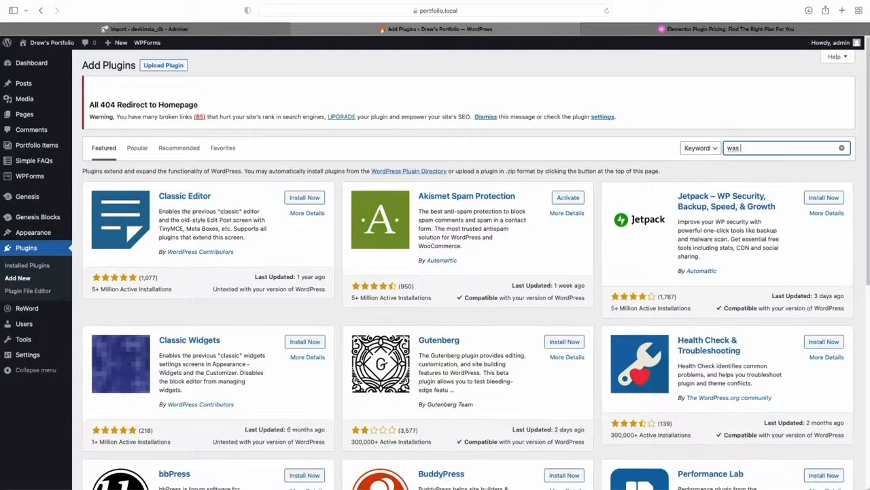
{"action": "key", "text": "BackSpace"}
{"action": "type", "text": "ps"}
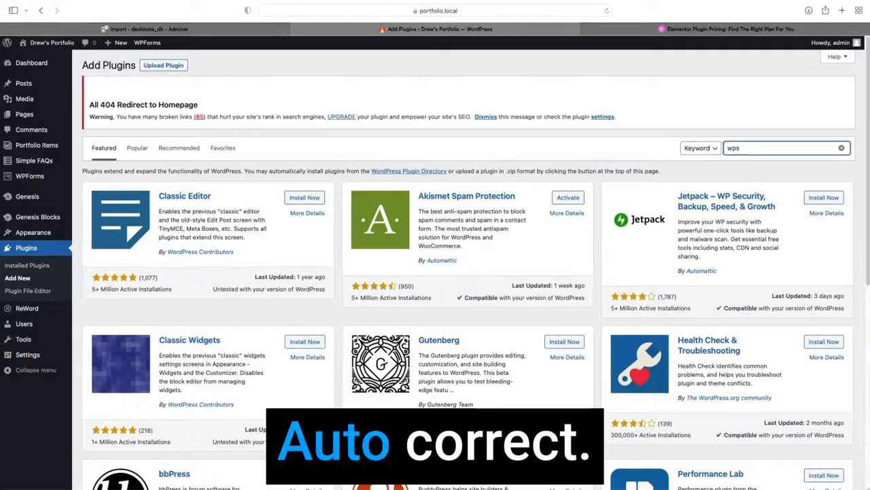
{"action": "type", "text": " hide l"}
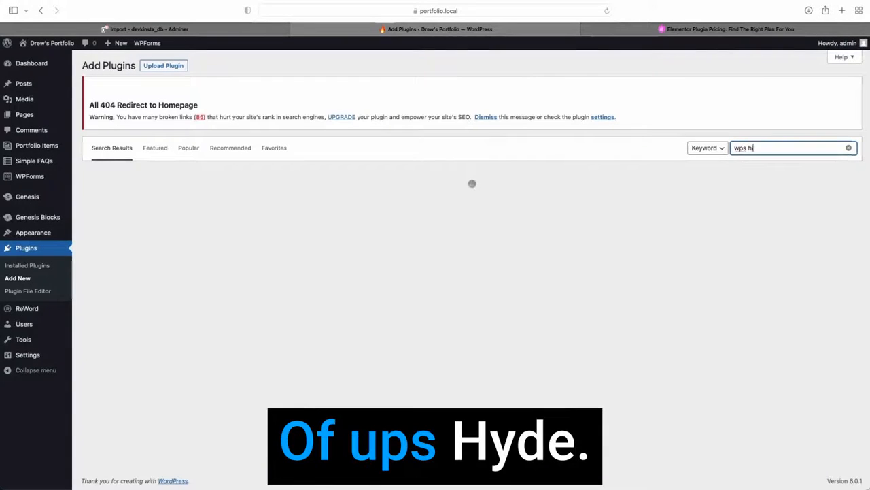
{"action": "type", "text": "ogin"}
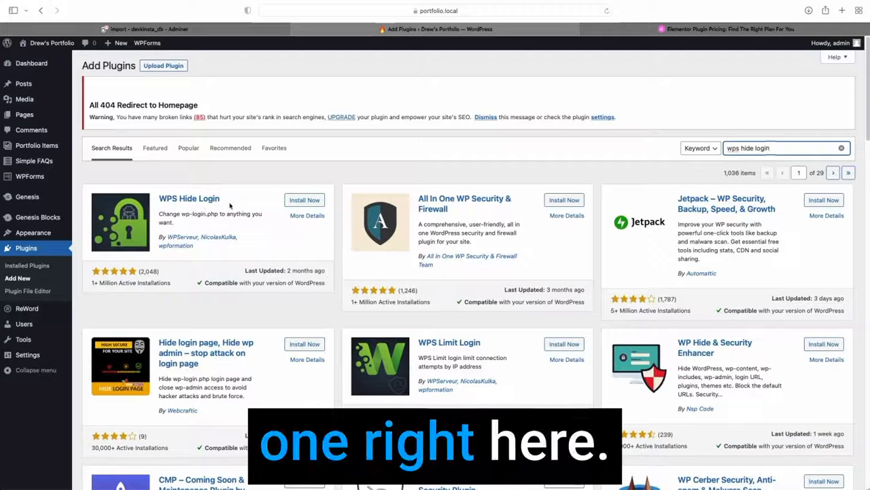
{"action": "left_click", "coordinate": [305, 199]}
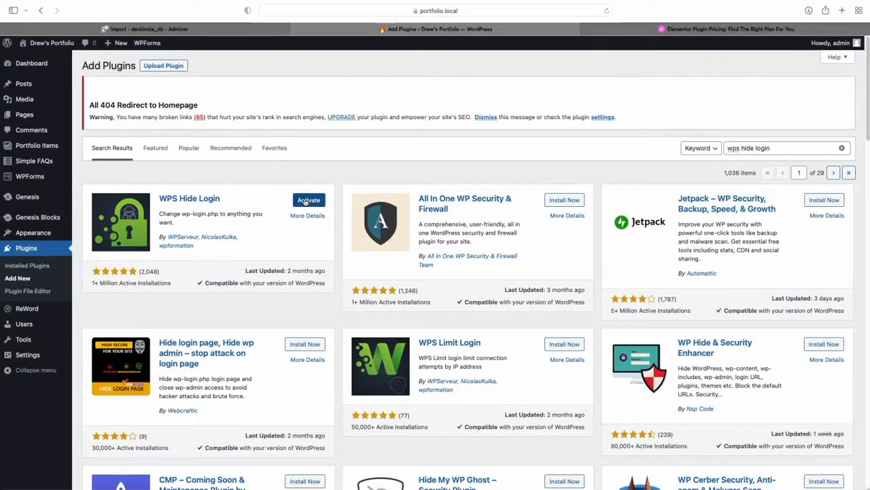
{"action": "left_click", "coordinate": [307, 201]}
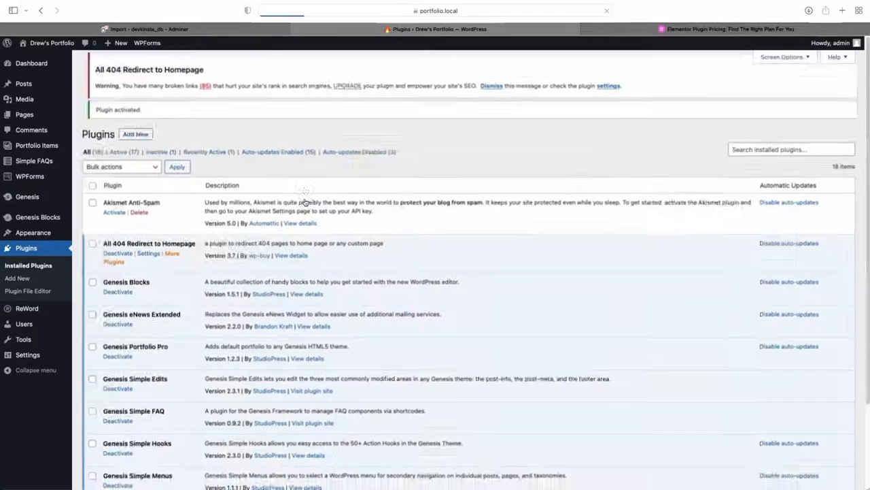
Step: Locate WPS Hide Login among the installed plugins and open its settings
{"action": "scroll", "coordinate": [270, 247], "scroll_direction": "down", "scroll_amount": 10}
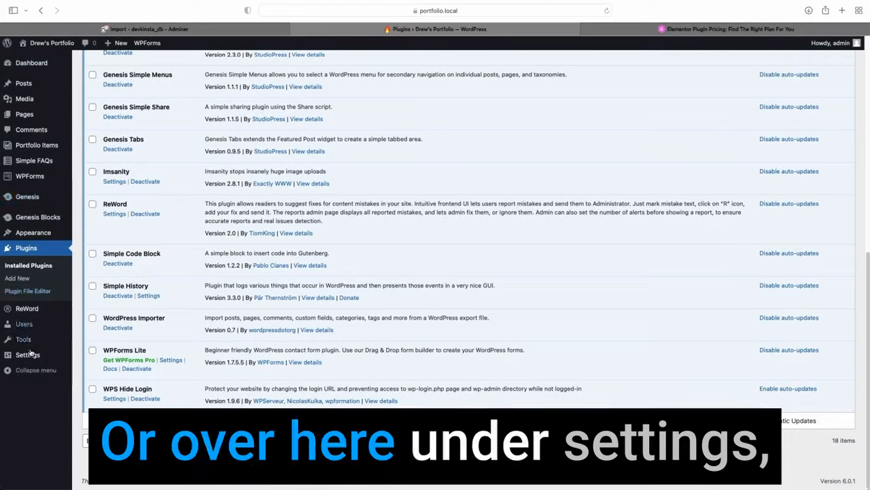
{"action": "mouse_move", "coordinate": [30, 356]}
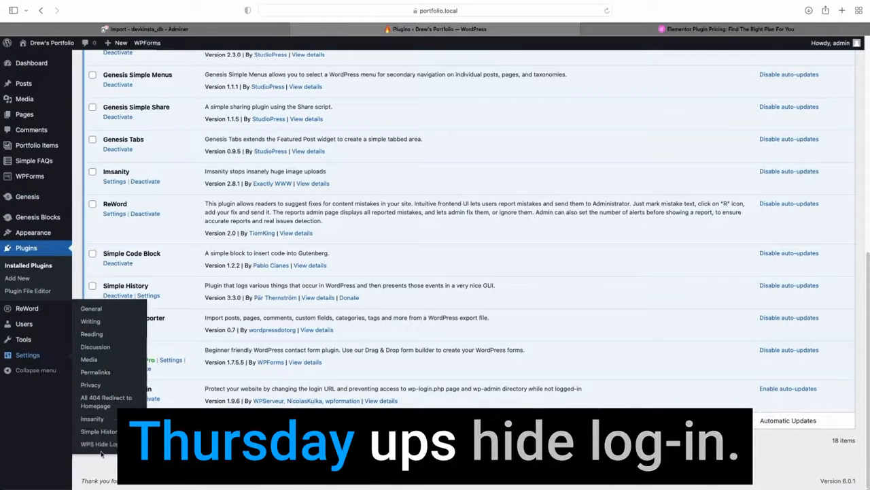
{"action": "left_click", "coordinate": [102, 448]}
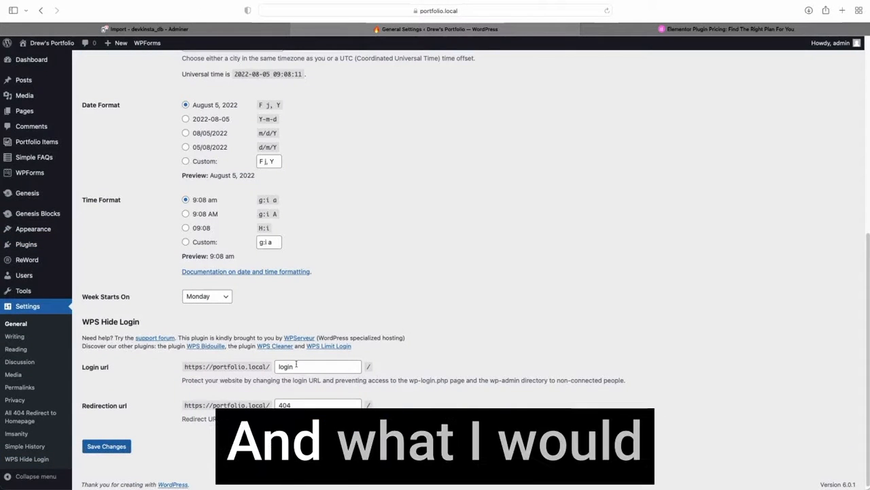
Step: Try wp-admin as the login URL slug of WPS Hide Login and clear the field again
{"action": "double_click", "coordinate": [295, 366]}
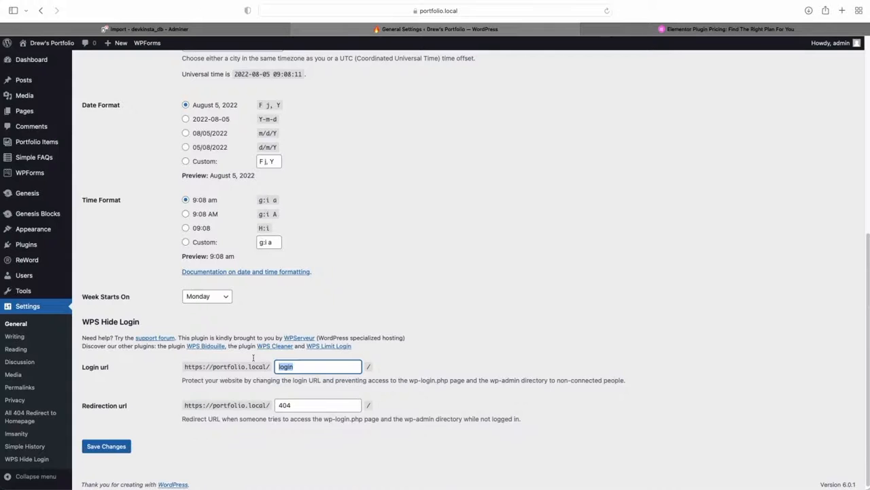
{"action": "type", "text": "wp"}
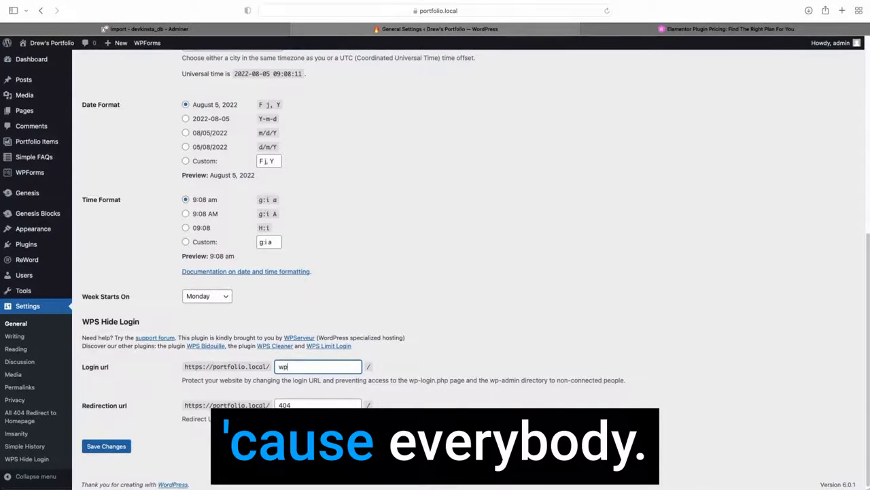
{"action": "type", "text": "-admin"}
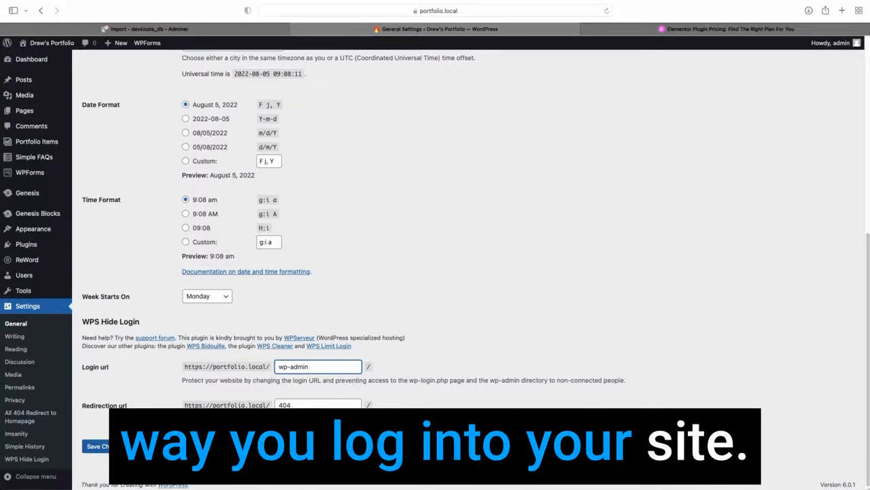
{"action": "key", "text": "BackSpace"}
{"action": "key", "text": "BackSpace"}
{"action": "key", "text": "BackSpace"}
{"action": "key", "text": "BackSpace"}
{"action": "key", "text": "BackSpace"}
{"action": "key", "text": "BackSpace"}
{"action": "key", "text": "BackSpace"}
{"action": "key", "text": "BackSpace"}
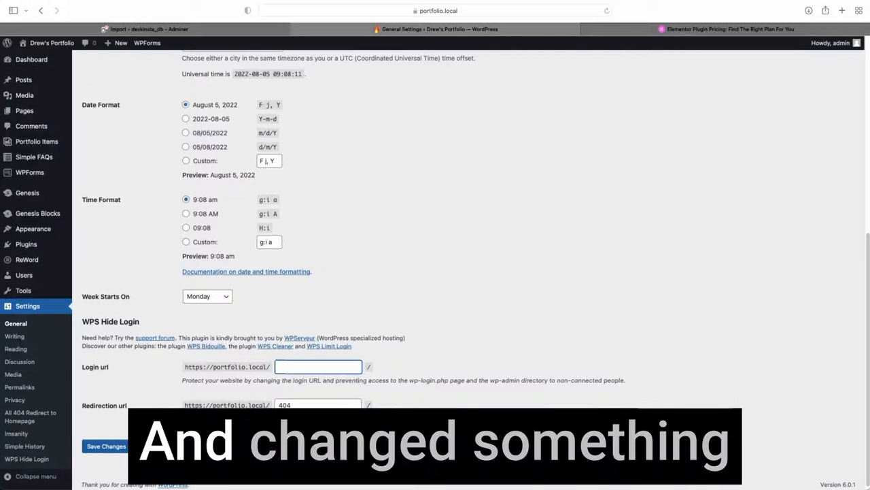
Step: Try login-drewlearns as the login URL slug, shorten it back to login and save the changes
{"action": "type", "text": "login"}
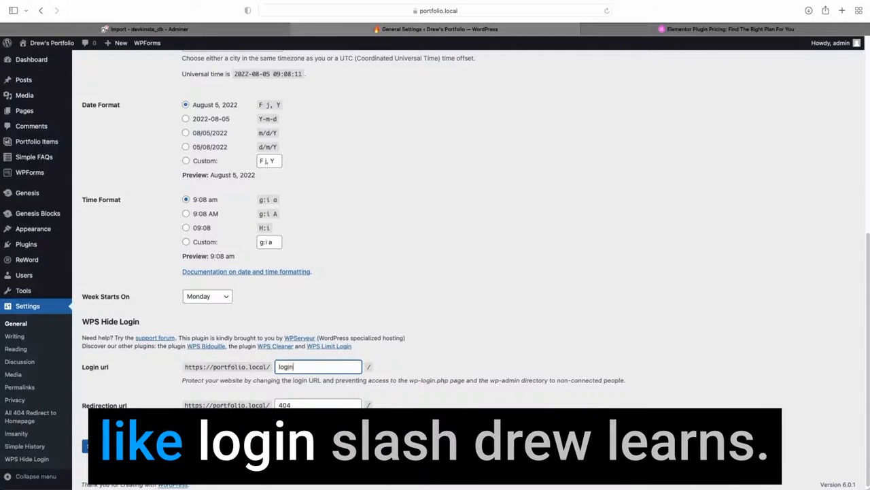
{"action": "type", "text": "-drewlearns"}
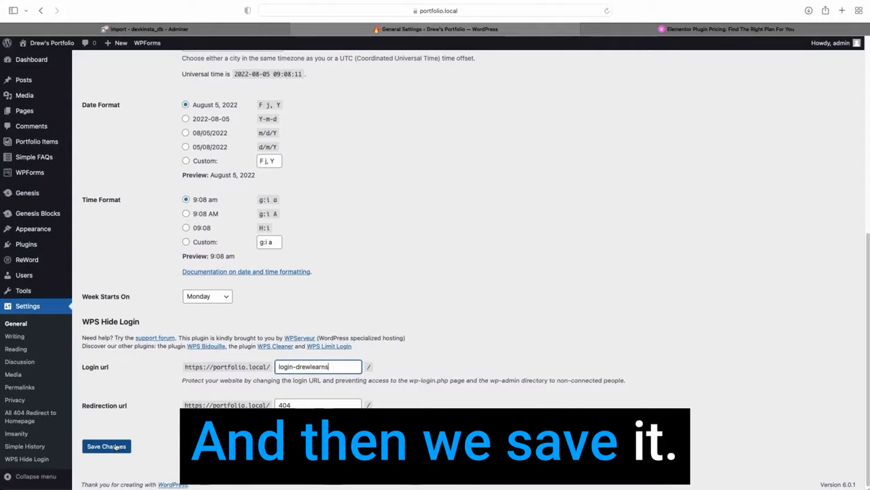
{"action": "left_click_drag", "start_coordinate": [342, 366], "coordinate": [293, 367]}
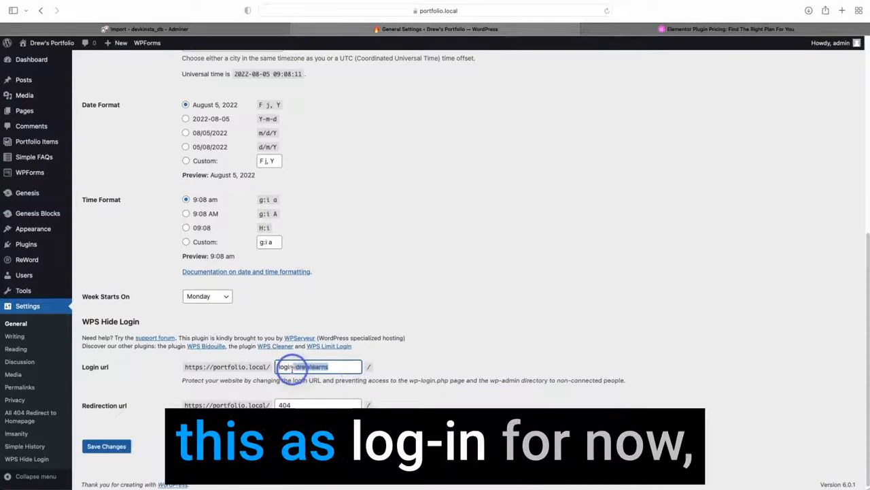
{"action": "key", "text": "BackSpace"}
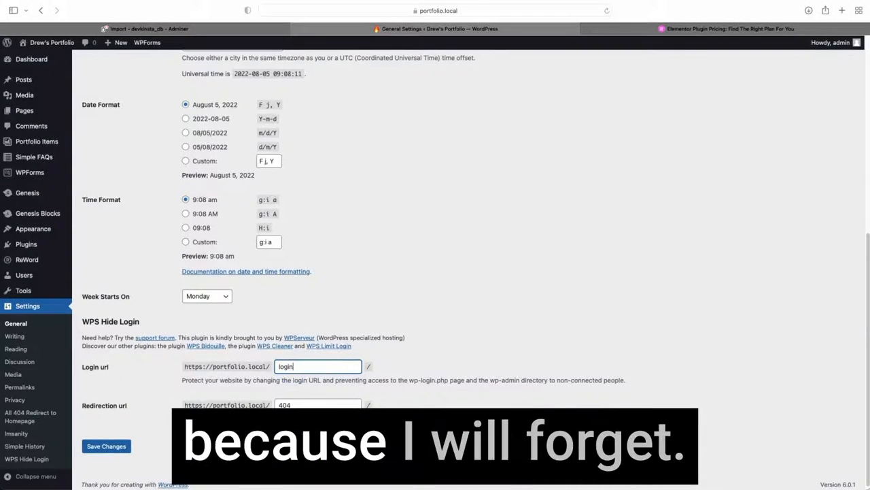
{"action": "left_click", "coordinate": [97, 446]}
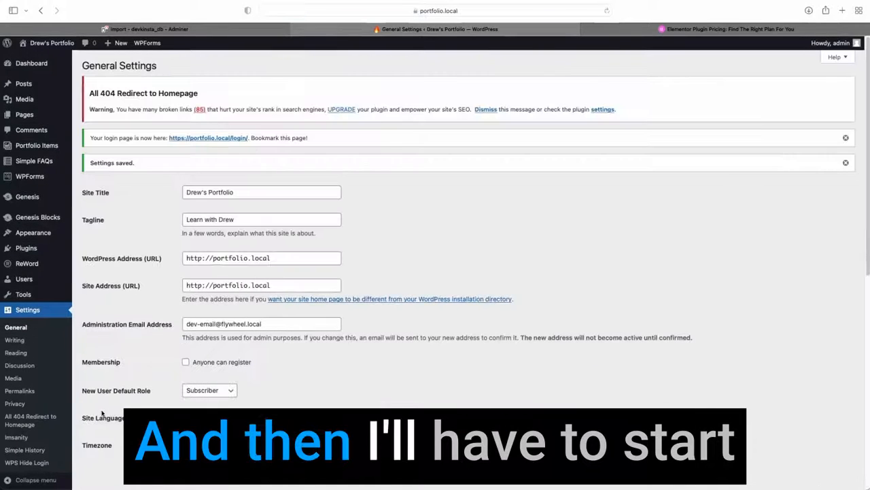
Step: Return to the installed plugins list and look through the plugins and their descriptions
{"action": "scroll", "coordinate": [101, 399], "scroll_direction": "down", "scroll_amount": 1}
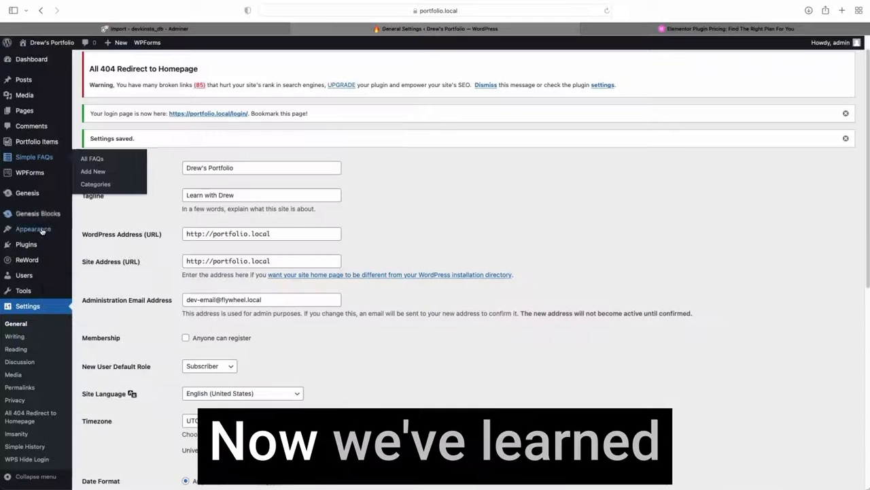
{"action": "mouse_move", "coordinate": [39, 240]}
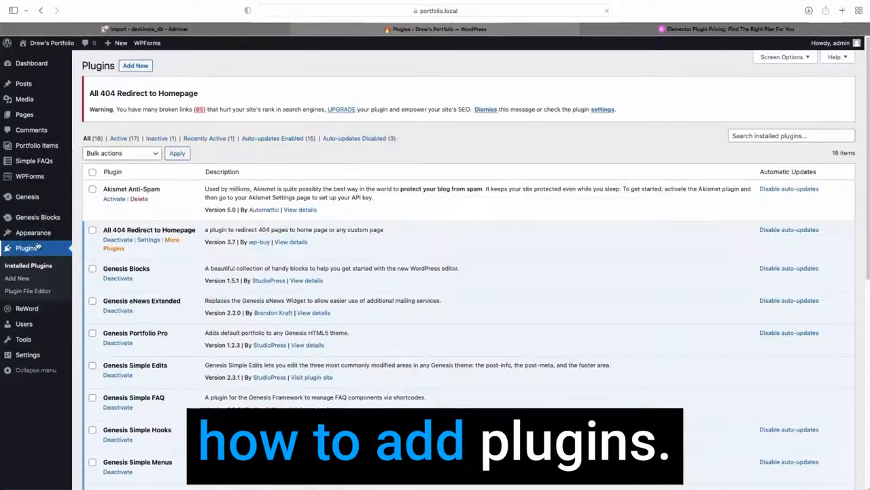
{"action": "scroll", "coordinate": [172, 233], "scroll_direction": "down", "scroll_amount": 4}
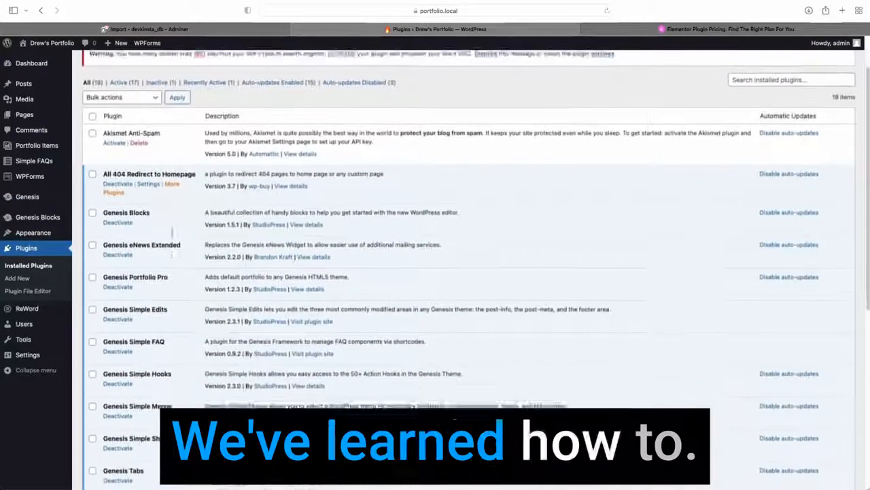
{"action": "scroll", "coordinate": [171, 233], "scroll_direction": "down", "scroll_amount": 7}
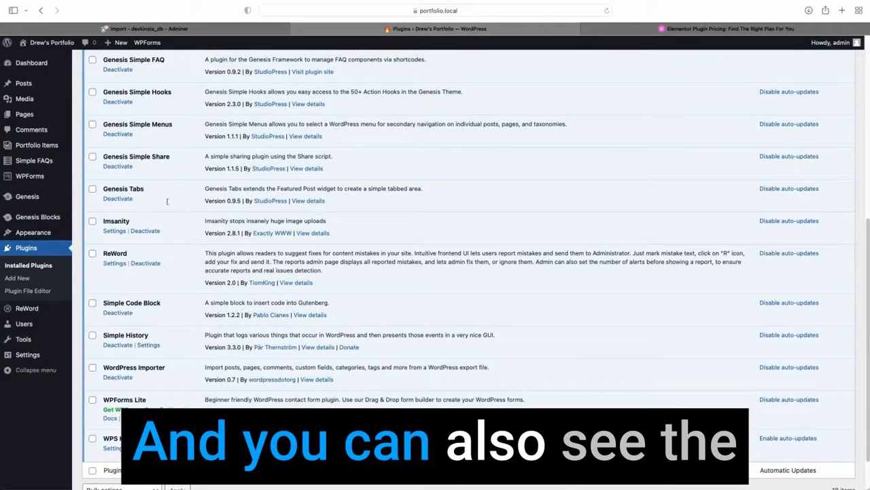
{"action": "scroll", "coordinate": [123, 238], "scroll_direction": "up", "scroll_amount": 11}
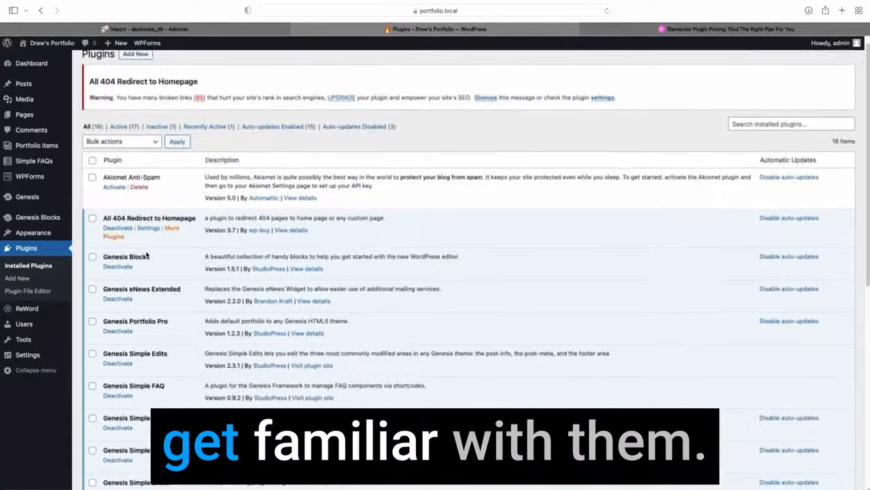
{"action": "scroll", "coordinate": [146, 254], "scroll_direction": "down", "scroll_amount": 3}
{"action": "scroll", "coordinate": [146, 254], "scroll_direction": "down", "scroll_amount": 5}
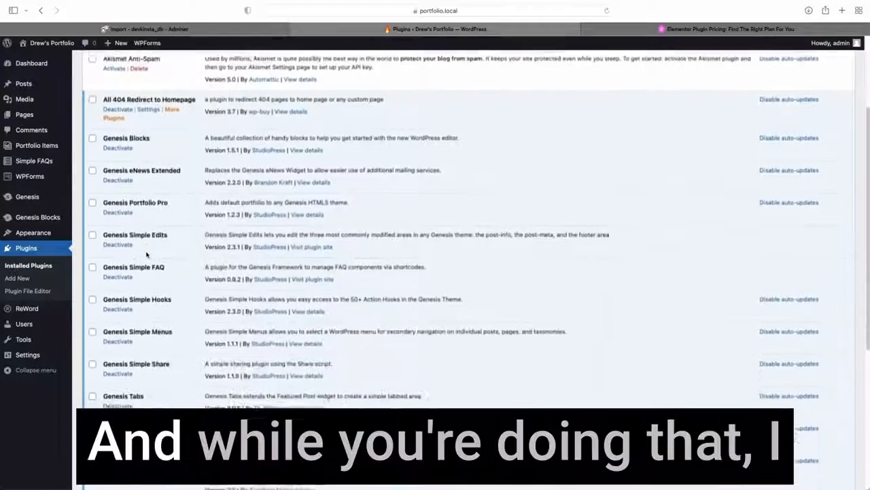
{"action": "scroll", "coordinate": [146, 255], "scroll_direction": "down", "scroll_amount": 2}
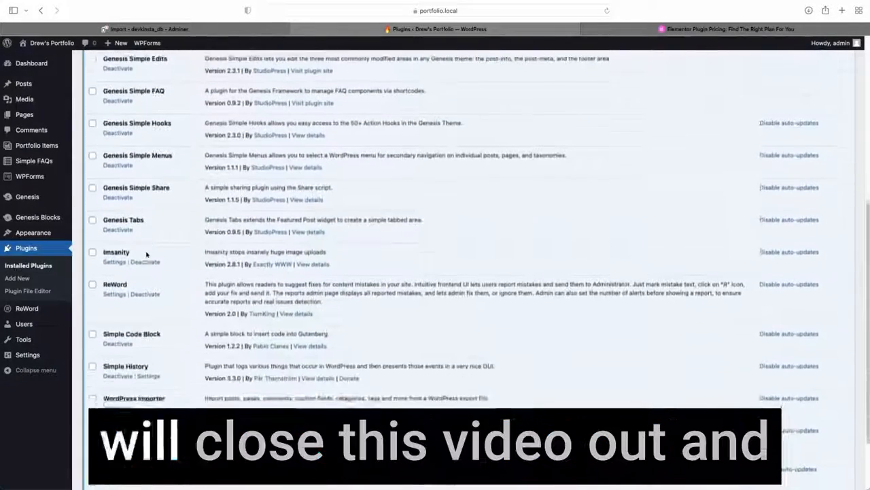